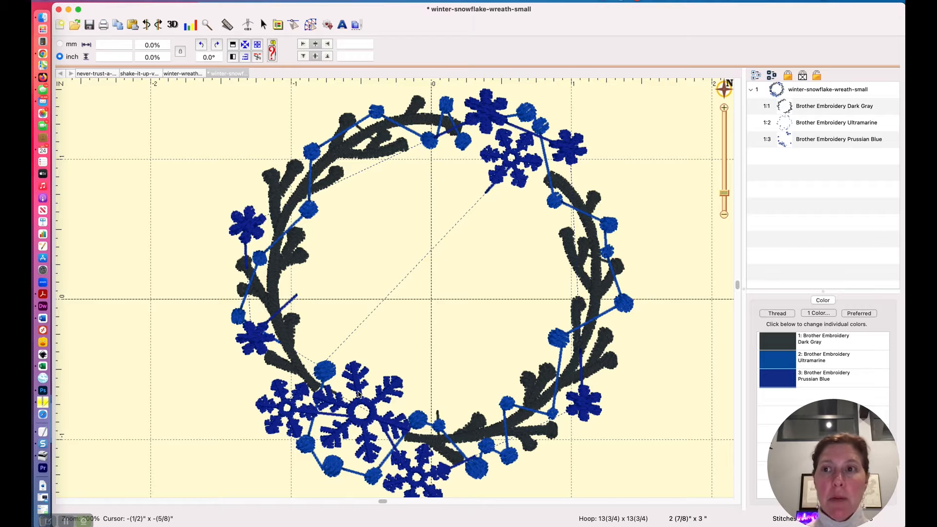
Hide the Dark Gray and Ultramarine colors of the wreath and select the Prussian Blue snowflakes
click(786, 146)
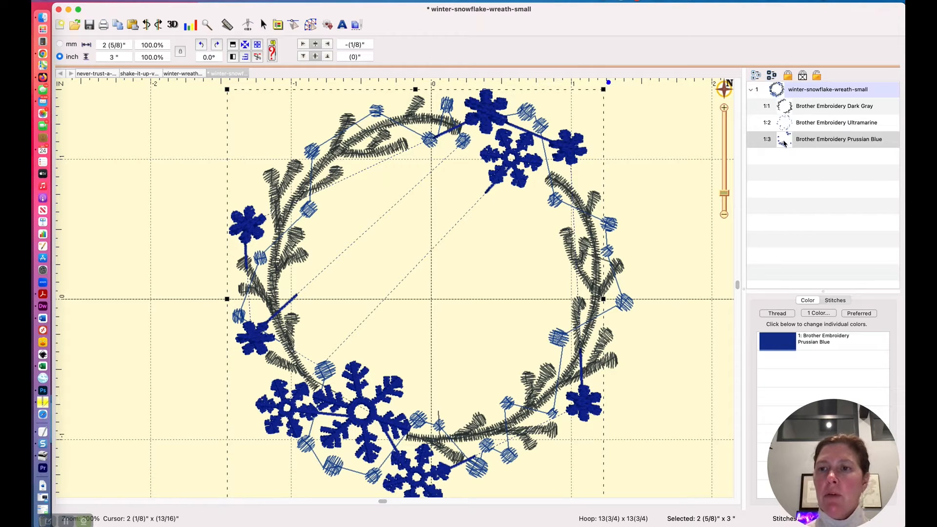
click(771, 76)
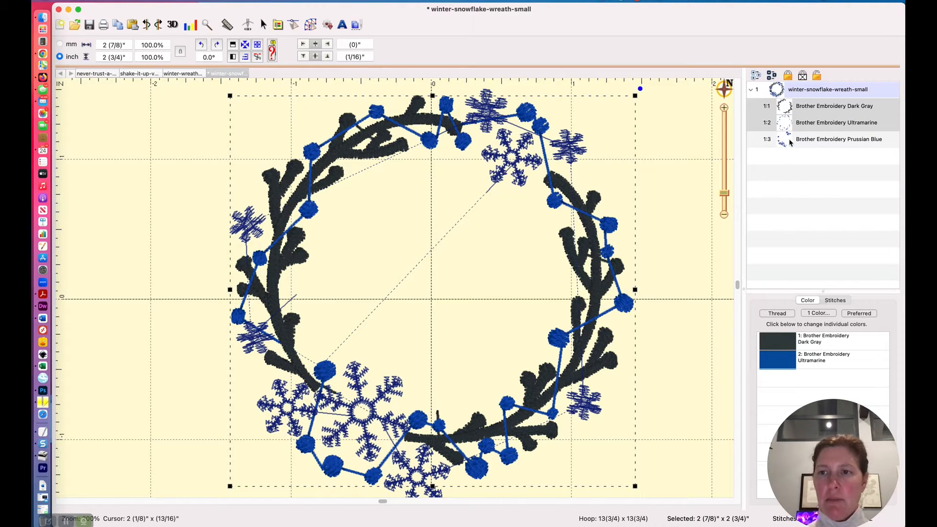
click(803, 76)
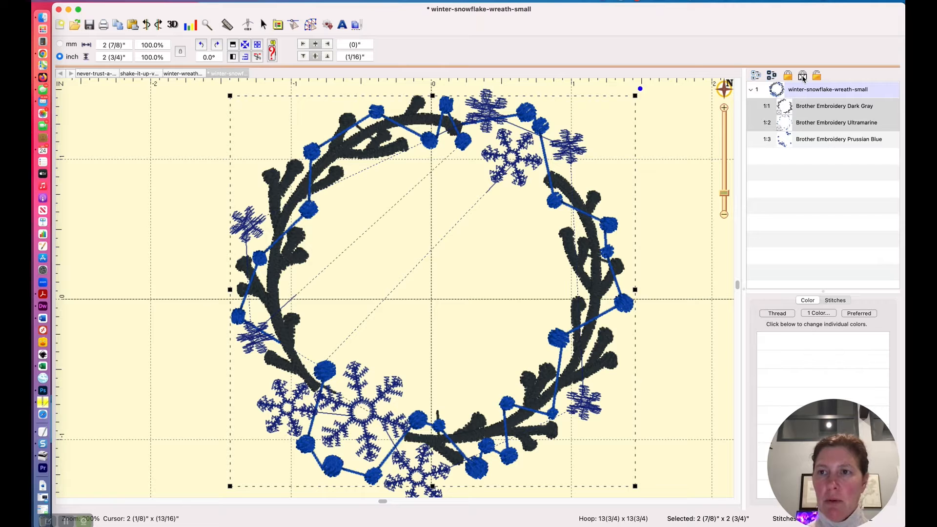
click(790, 146)
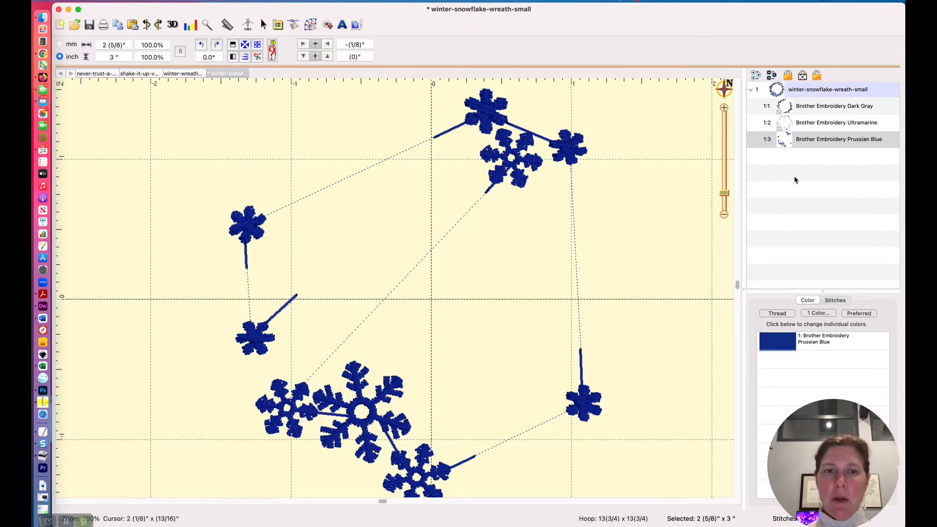
Box-select the stitches of the large snowflake in the wreath's lower-left cluster and split them into a separate object
drag(725, 193, 725, 174)
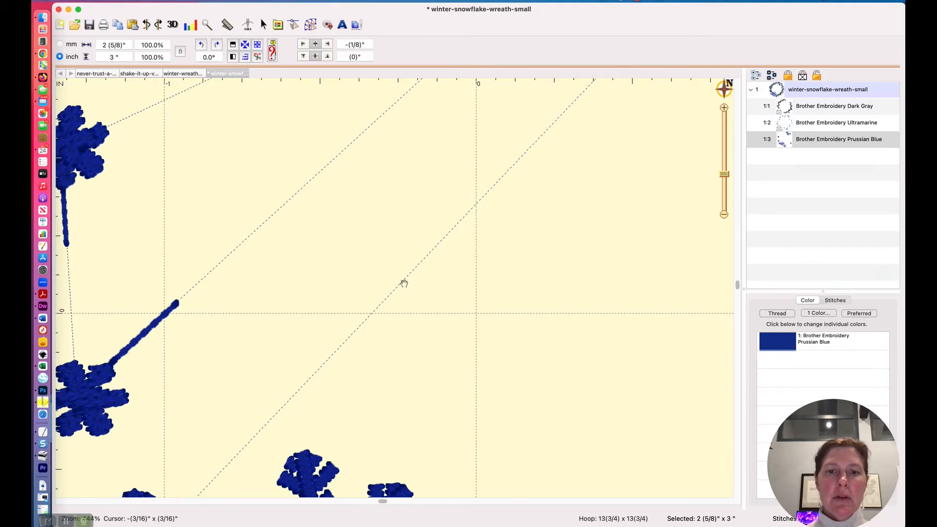
drag(404, 283, 491, 161)
drag(486, 336, 470, 191)
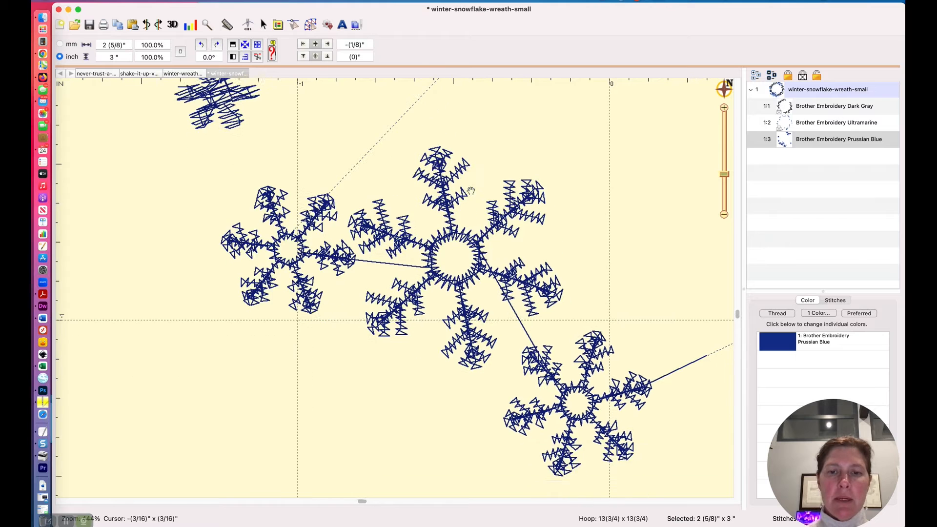
drag(727, 179, 725, 172)
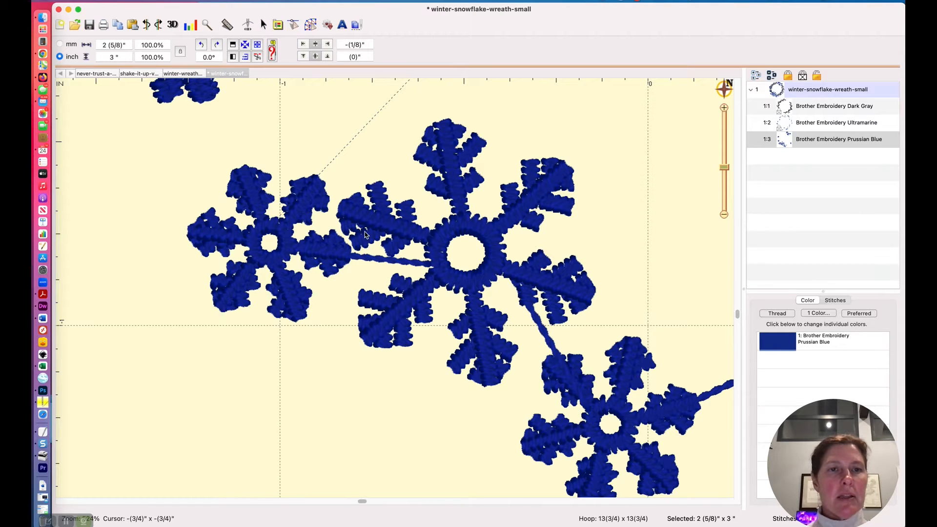
click(295, 25)
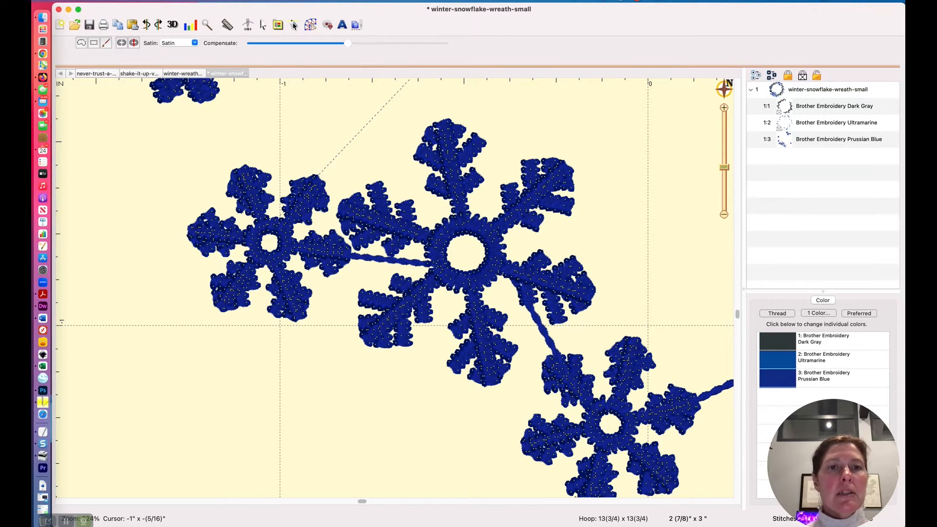
click(93, 43)
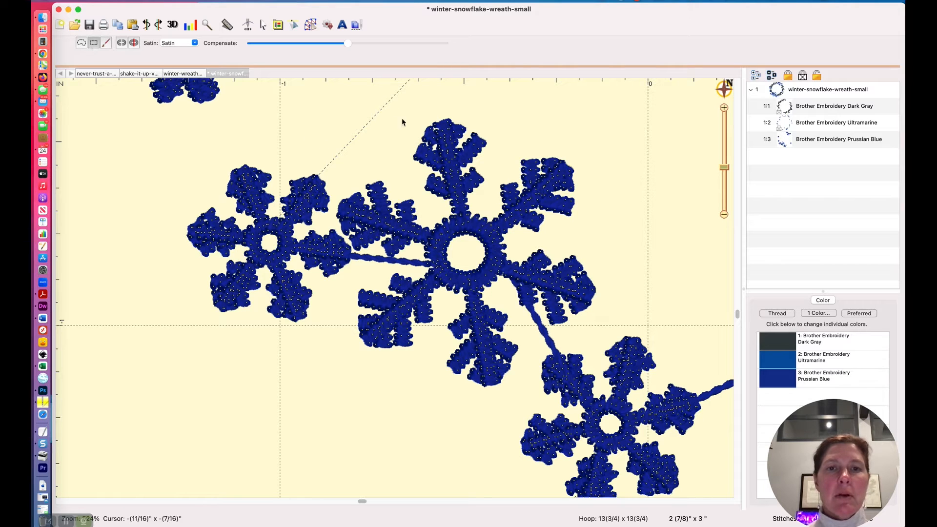
drag(320, 84, 616, 408)
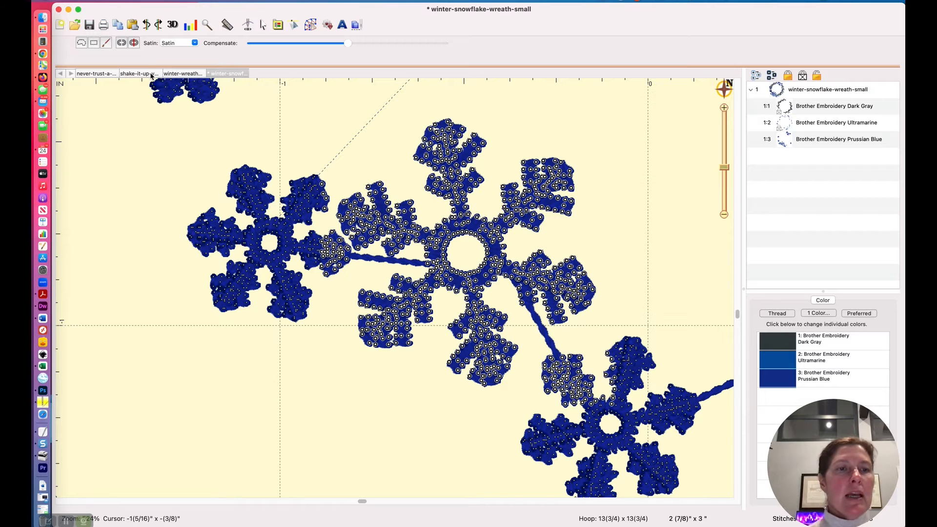
click(134, 43)
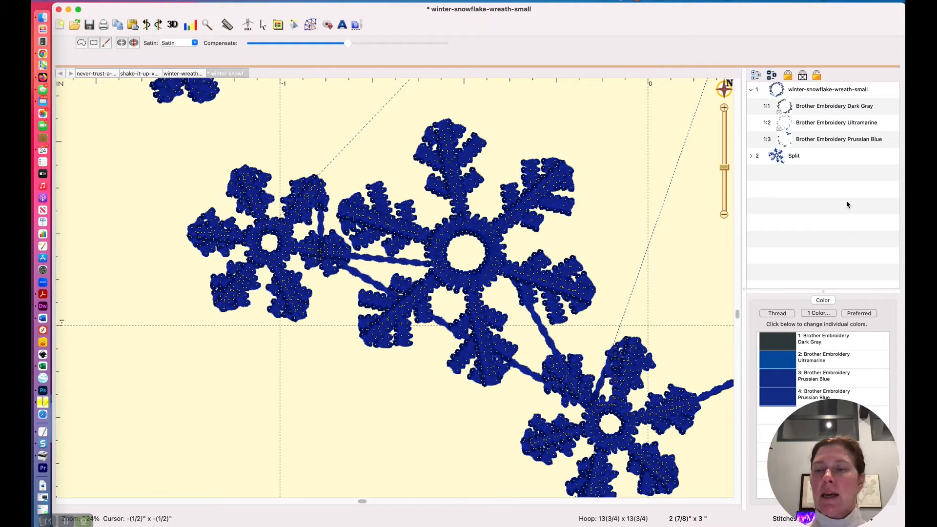
Copy the split snowflake object and paste it into a new blank design
click(786, 160)
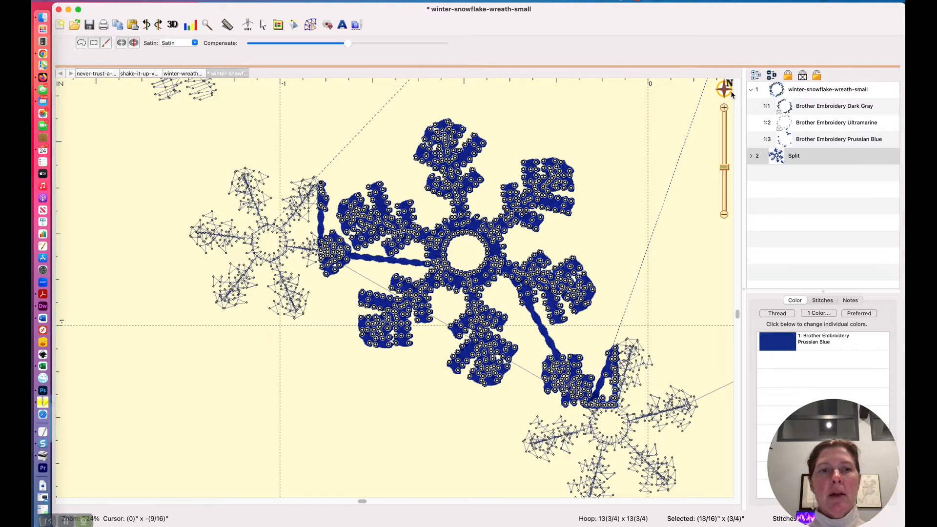
click(127, 3)
click(141, 32)
click(135, 2)
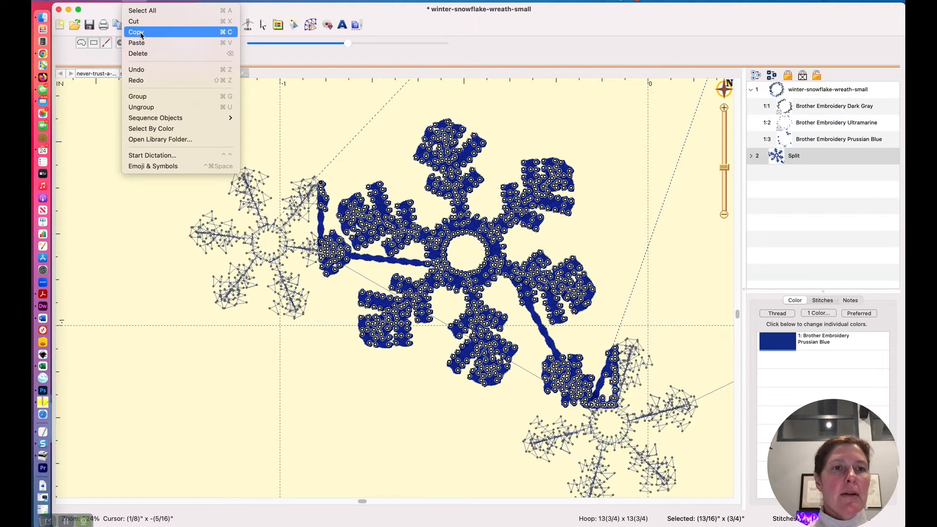
mouse_move(113, 1)
click(120, 13)
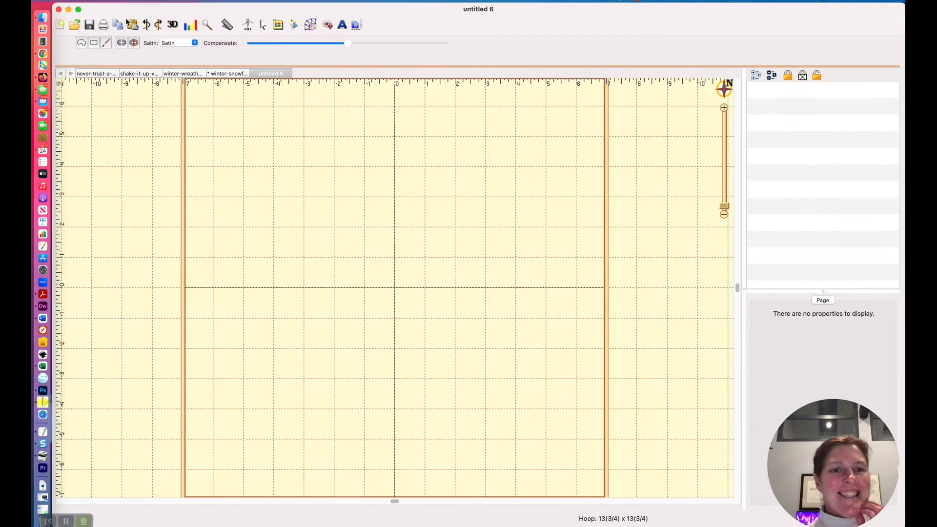
click(135, 2)
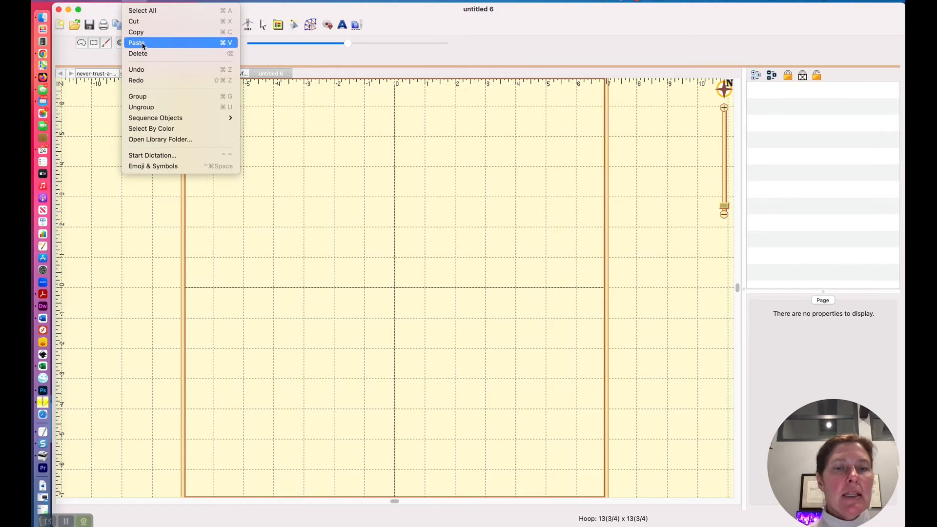
click(141, 42)
Lasso the stray stitches at the snowflake's lower right, split them off as a separate object and delete it
drag(724, 206, 723, 191)
scroll(405, 244, down, 5)
drag(724, 190, 724, 163)
scroll(548, 125, down, 8)
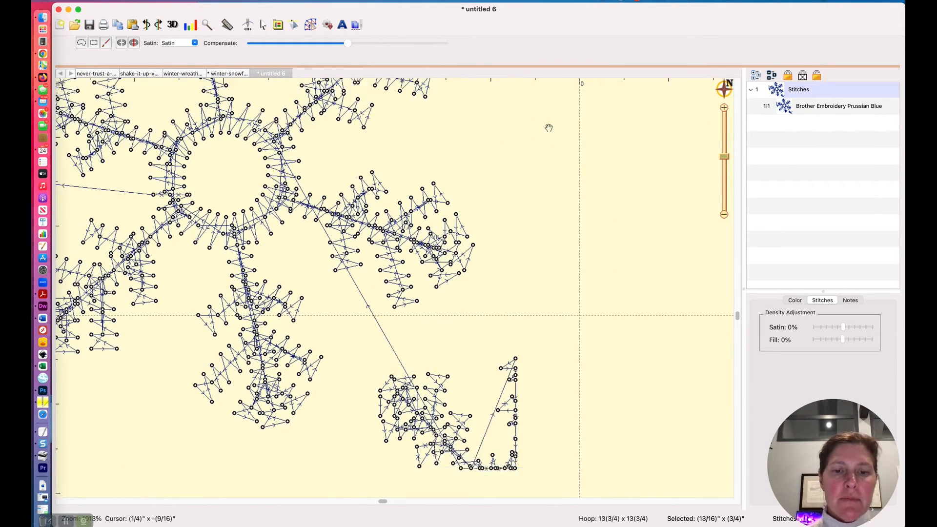
click(577, 276)
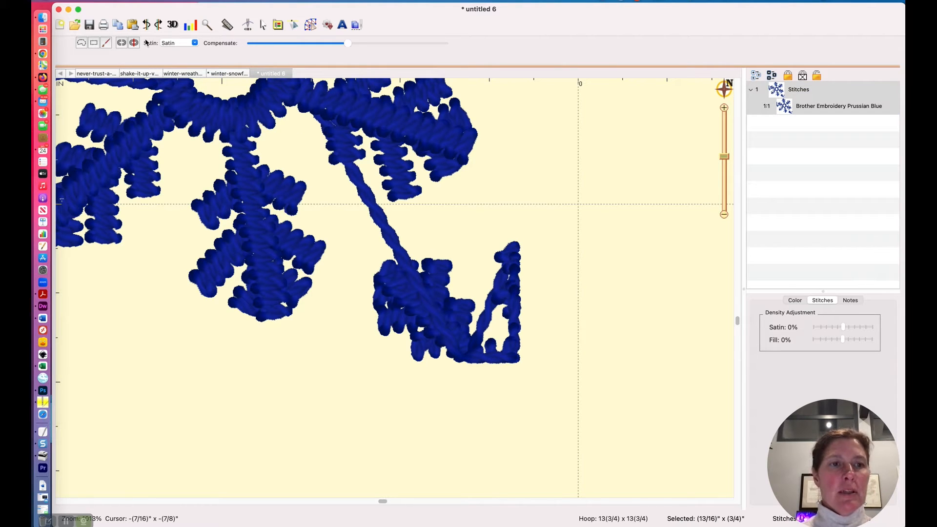
click(82, 43)
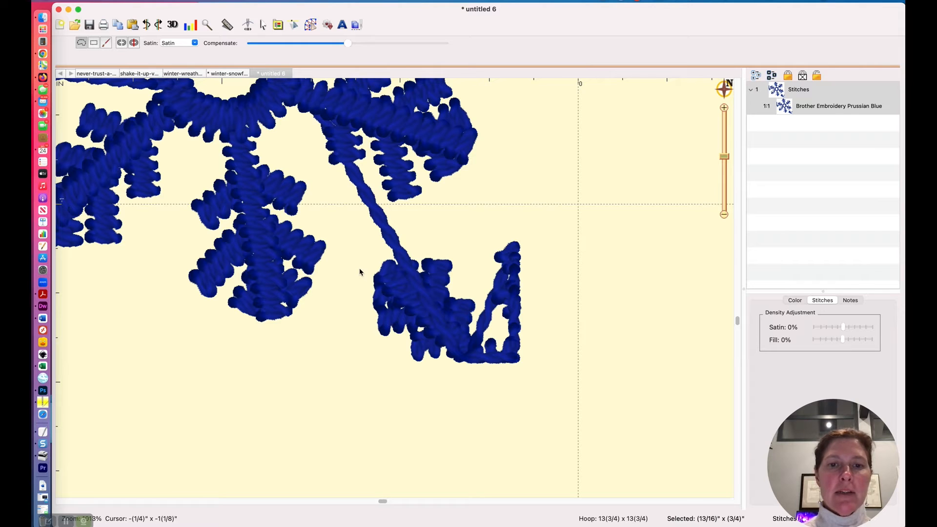
mouse_move(398, 241)
mouse_down()
mouse_move(426, 229)
mouse_move(450, 236)
mouse_move(487, 216)
mouse_move(540, 262)
mouse_up()
mouse_move(540, 343)
mouse_down()
mouse_move(538, 377)
mouse_move(512, 398)
mouse_move(450, 403)
mouse_move(362, 381)
mouse_up()
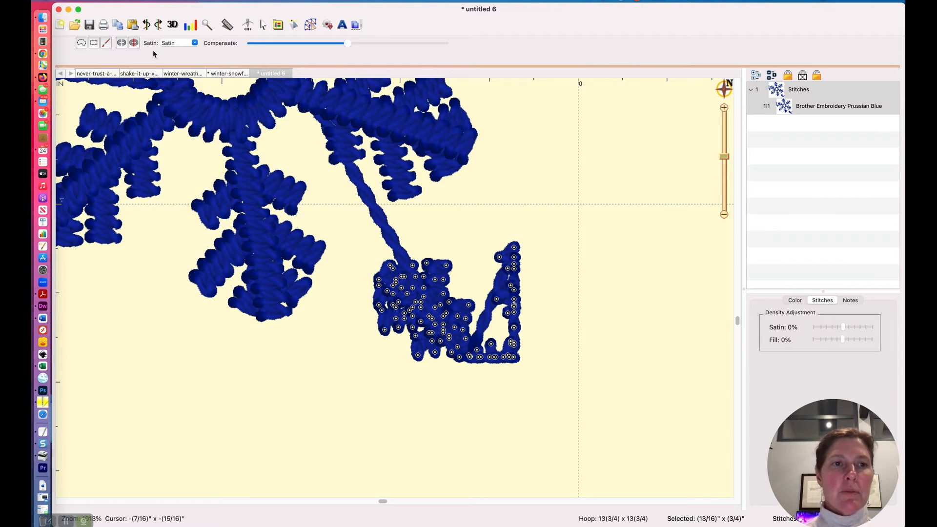
click(133, 43)
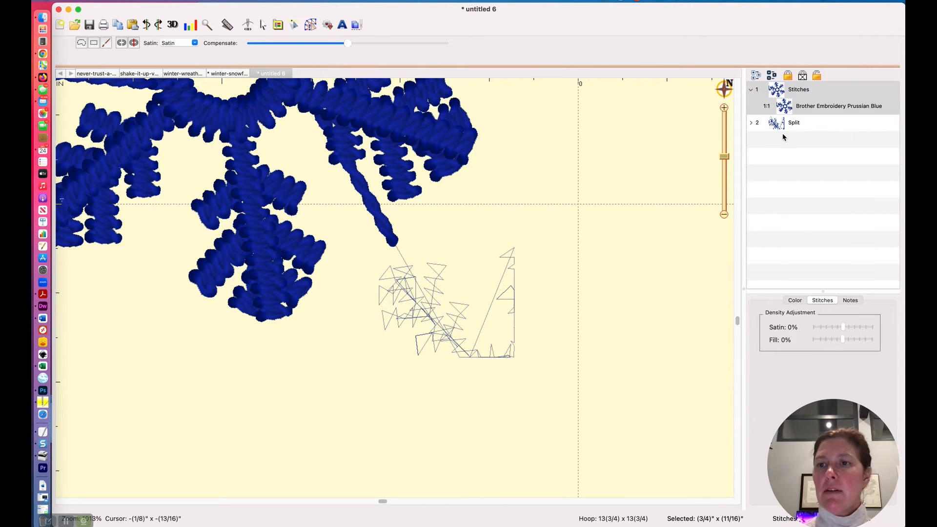
click(779, 128)
key(Delete)
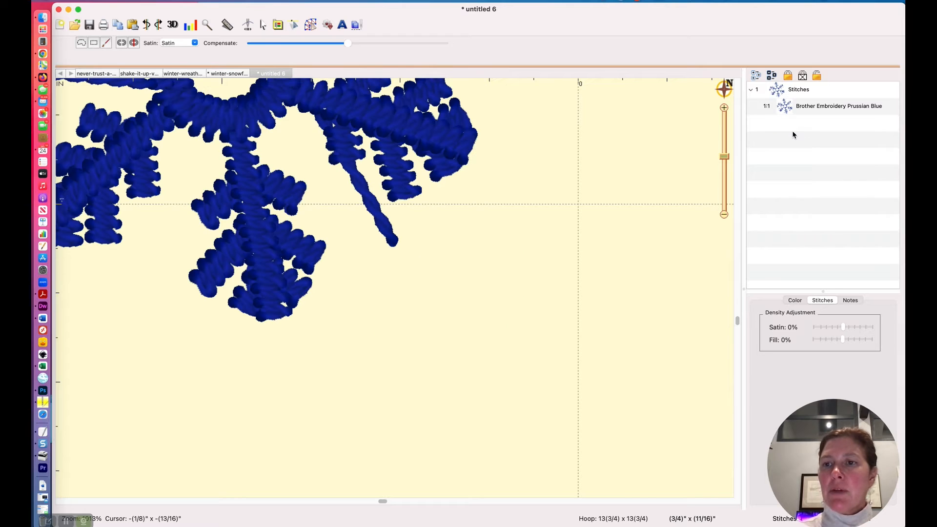
Lasso the leftover stitches at the snowflake's left side, split them off as a separate object and delete it
drag(728, 160, 727, 165)
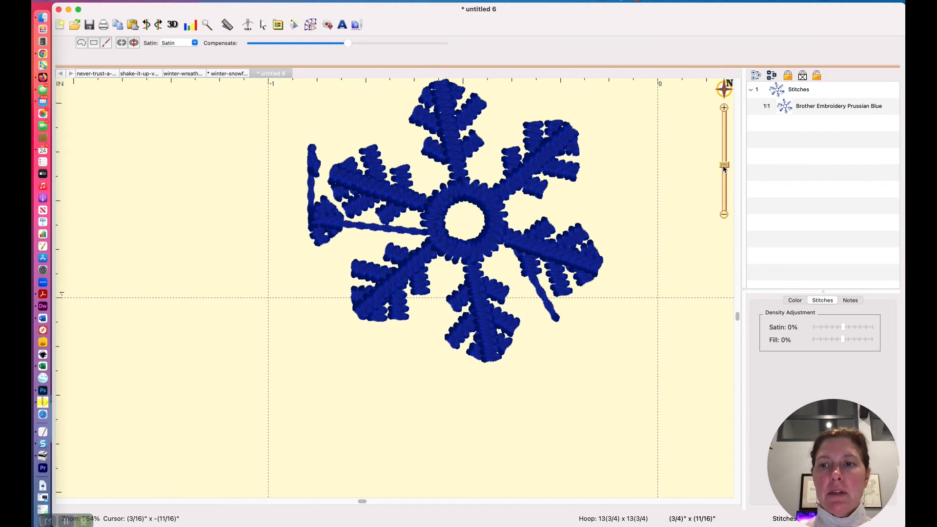
drag(724, 165, 724, 155)
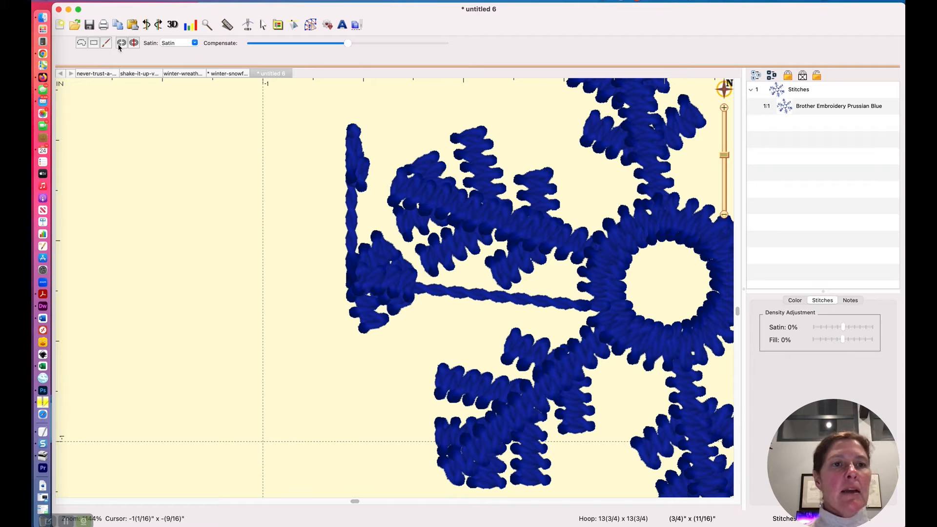
click(86, 44)
mouse_move(354, 119)
mouse_down()
mouse_move(382, 218)
mouse_move(411, 265)
mouse_move(415, 300)
mouse_move(370, 352)
mouse_move(324, 362)
mouse_move(295, 345)
mouse_up()
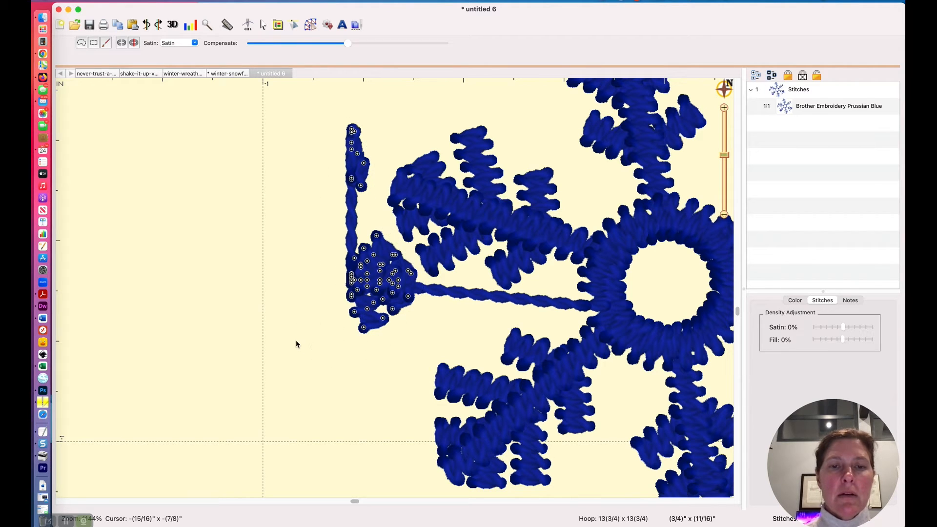
click(130, 46)
click(780, 126)
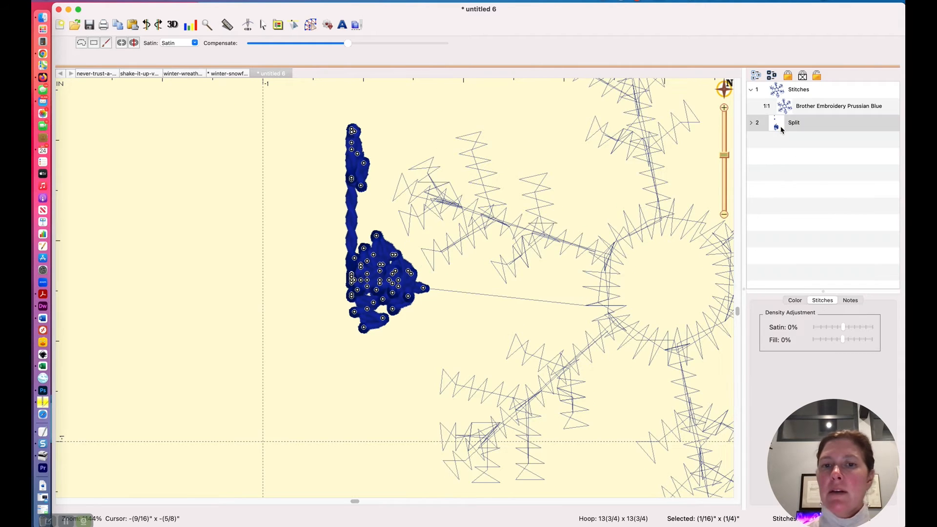
key(Delete)
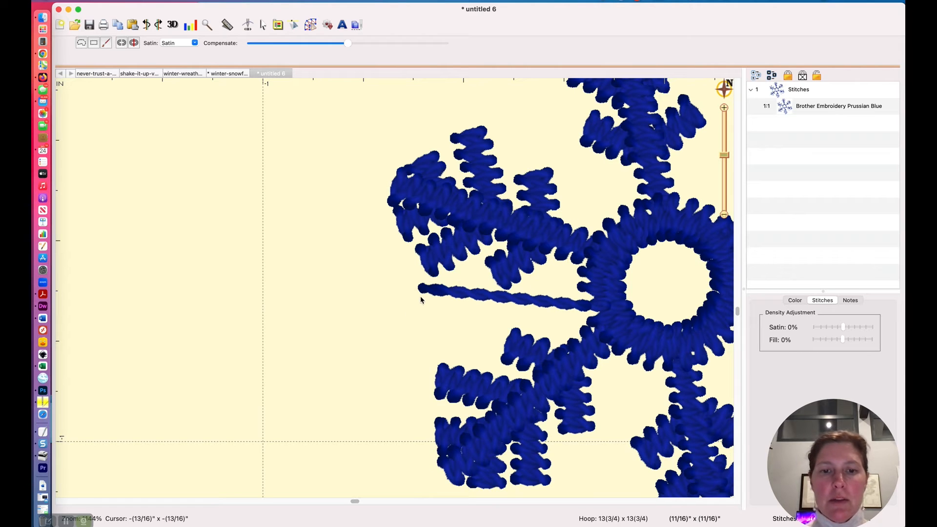
Move the end stitches of the two leftover connector lines, left and lower right, into the snowflake's body
mouse_move(425, 293)
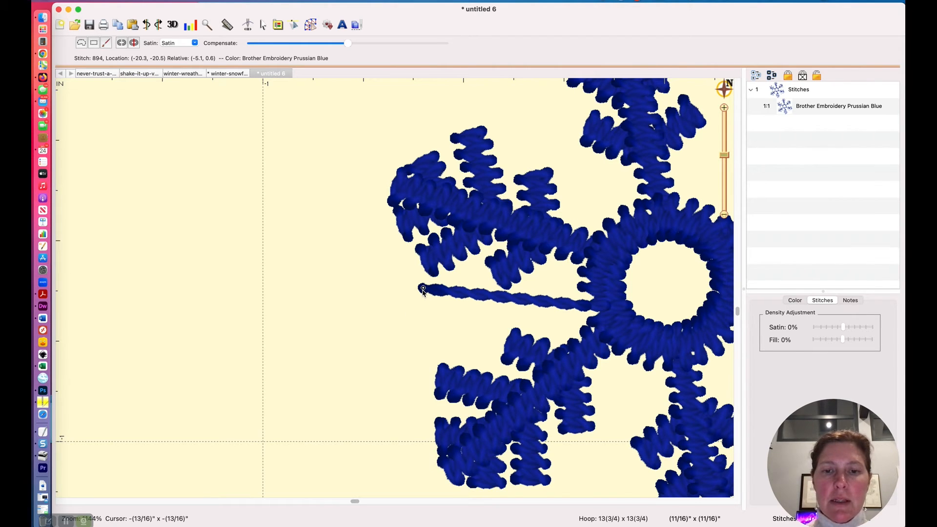
drag(423, 290, 589, 305)
drag(727, 161, 726, 172)
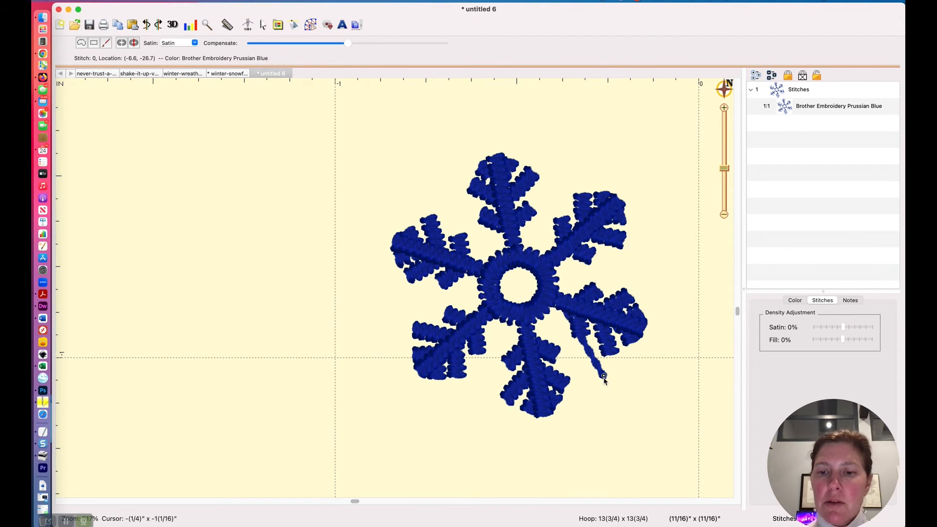
drag(585, 328, 536, 262)
Try to arrange the snowflake in a carousel with a count of 12
drag(726, 171, 721, 201)
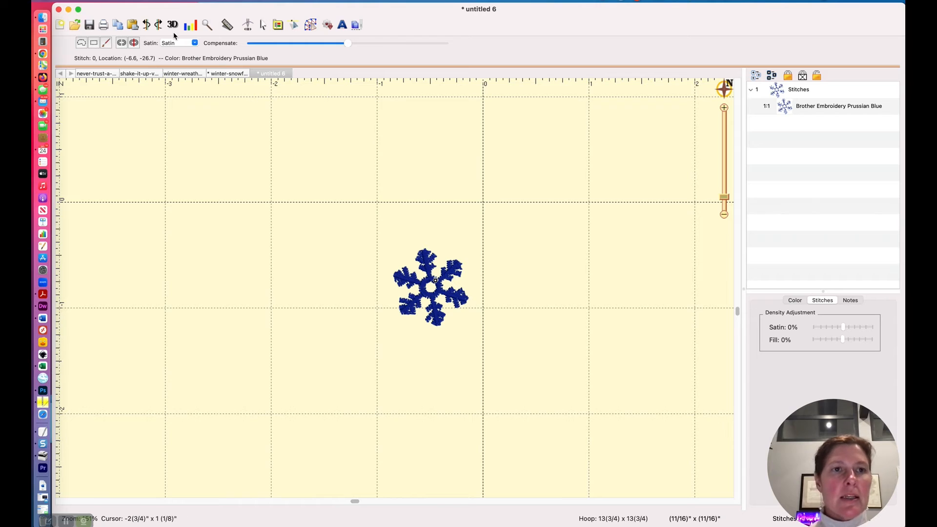
click(264, 26)
click(158, 1)
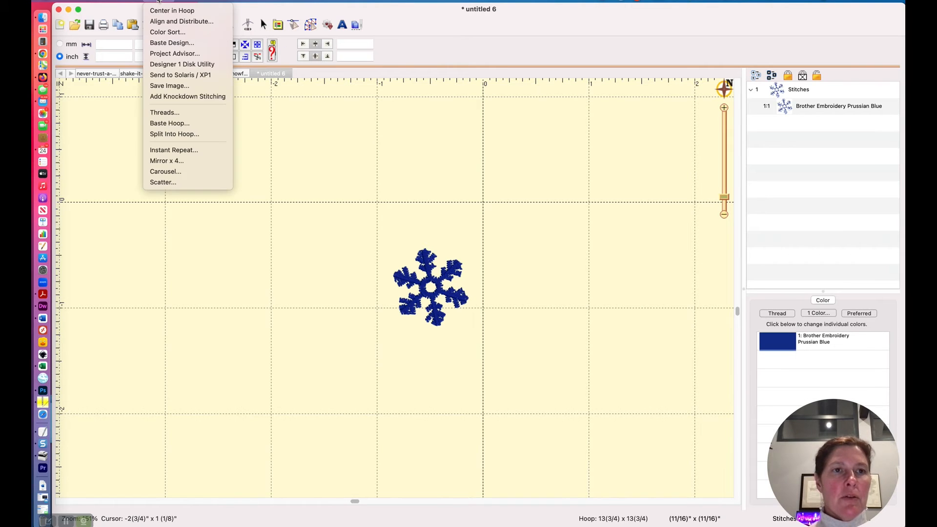
click(165, 171)
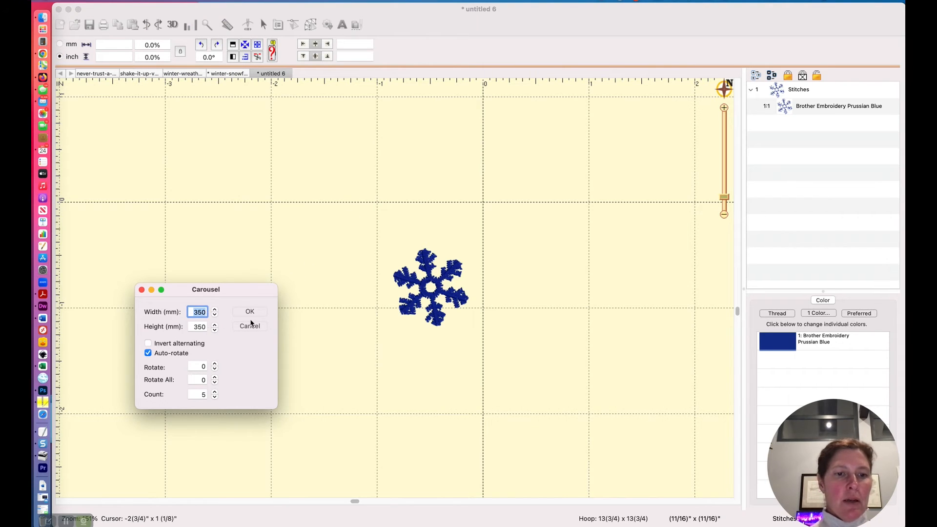
click(195, 394)
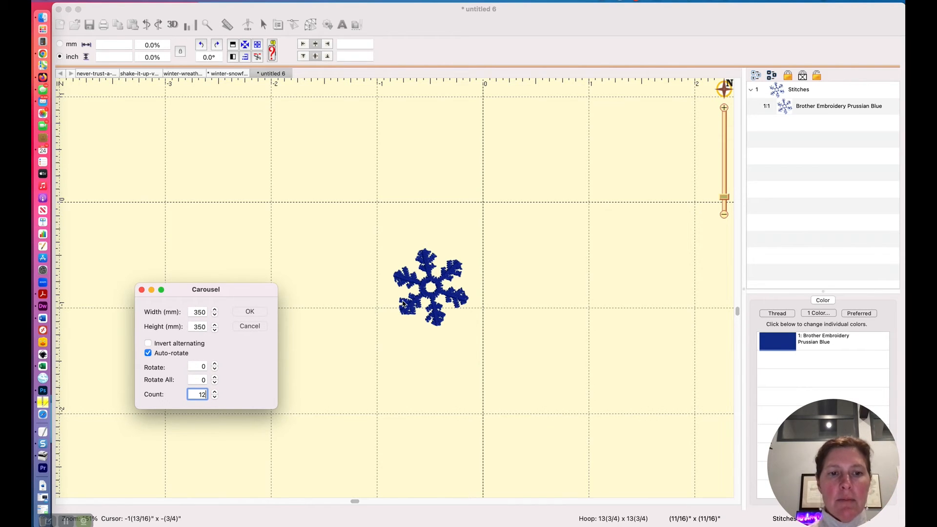
text(12)
click(248, 312)
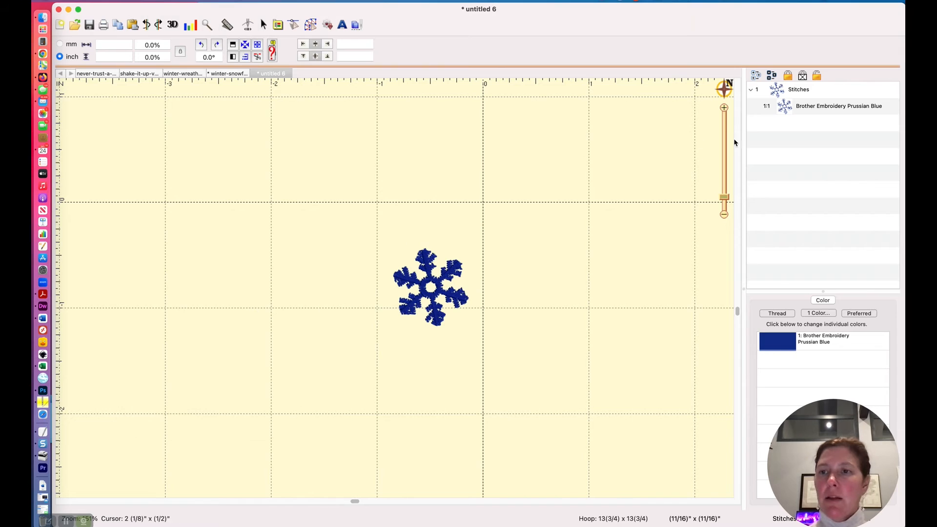
Try the snowflake carousel again with a count of 12 at the default size, and undo it
click(794, 107)
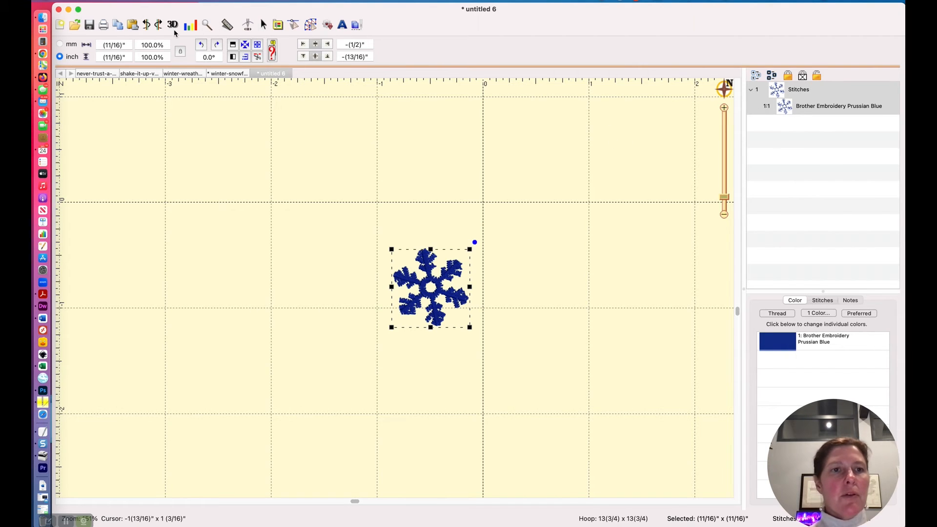
click(161, 1)
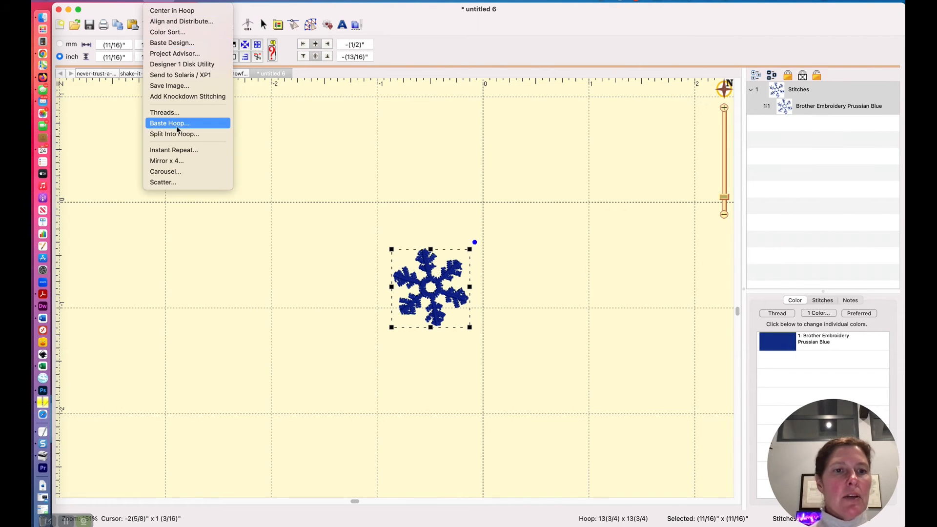
click(165, 172)
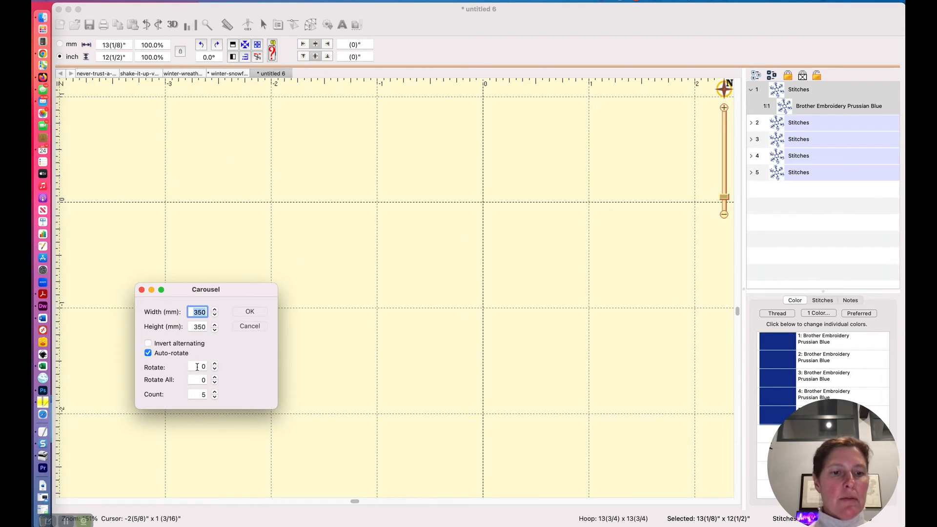
click(199, 396)
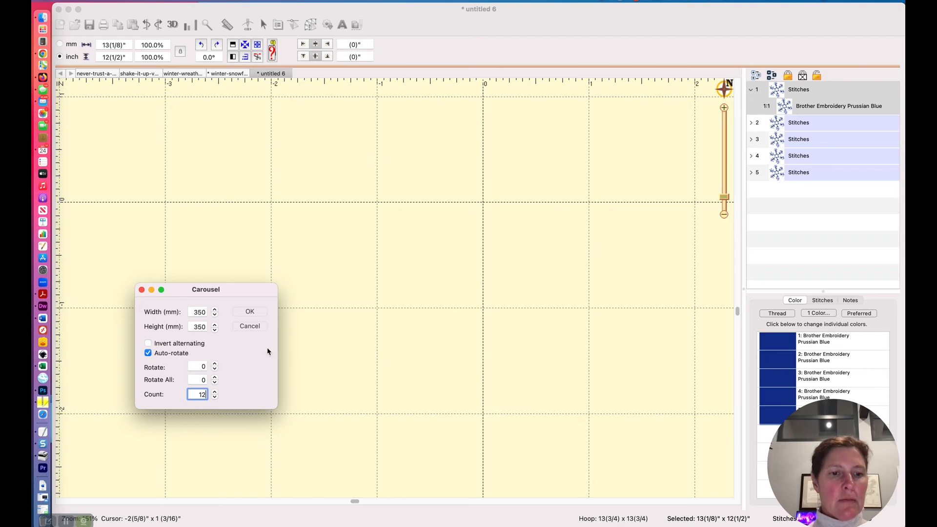
click(250, 311)
mouse_move(723, 199)
mouse_down()
mouse_move(723, 216)
mouse_move(721, 208)
mouse_up()
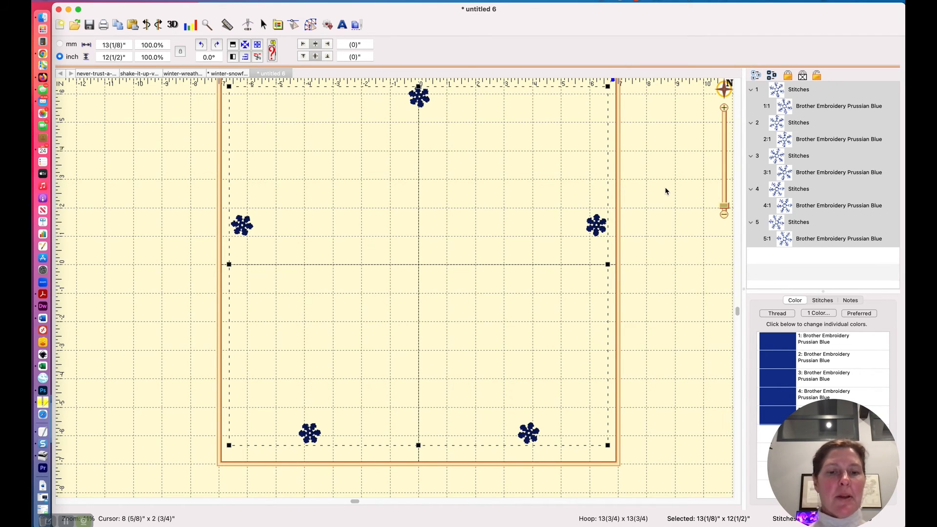
key(super+z)
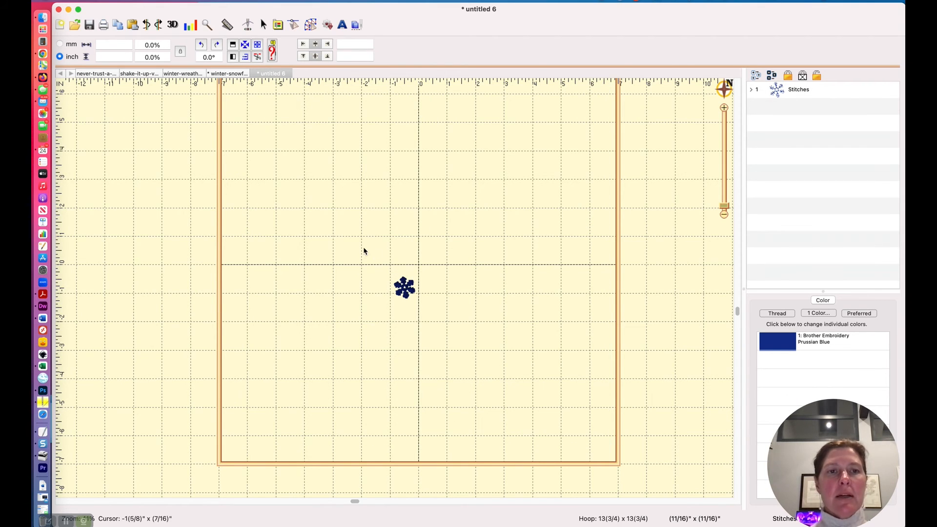
Start a carousel of the single snowflake with its width and height set to 80 mm
drag(383, 260, 464, 349)
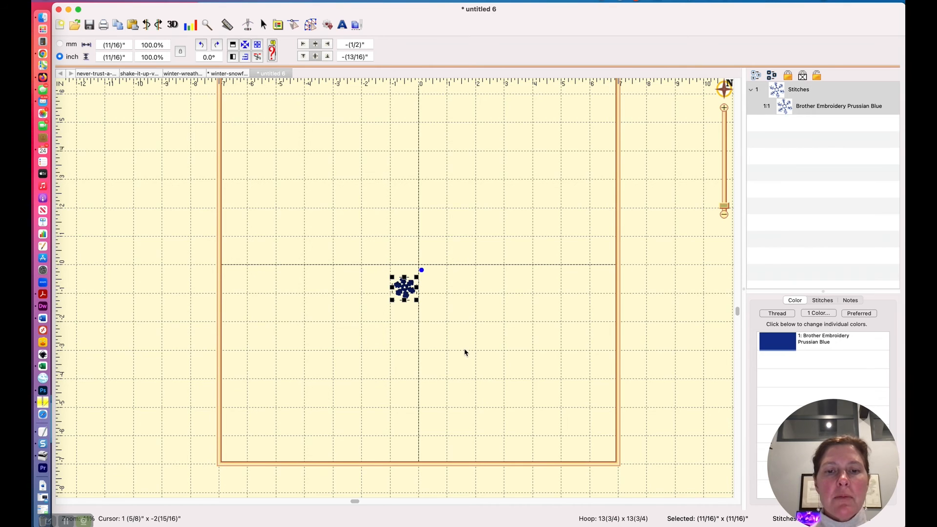
click(157, 4)
click(163, 172)
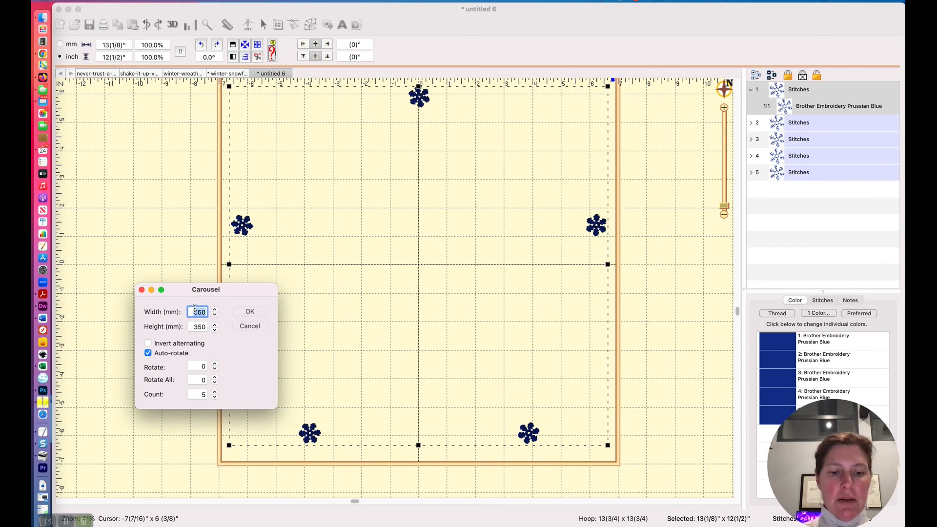
text(1)
text(80)
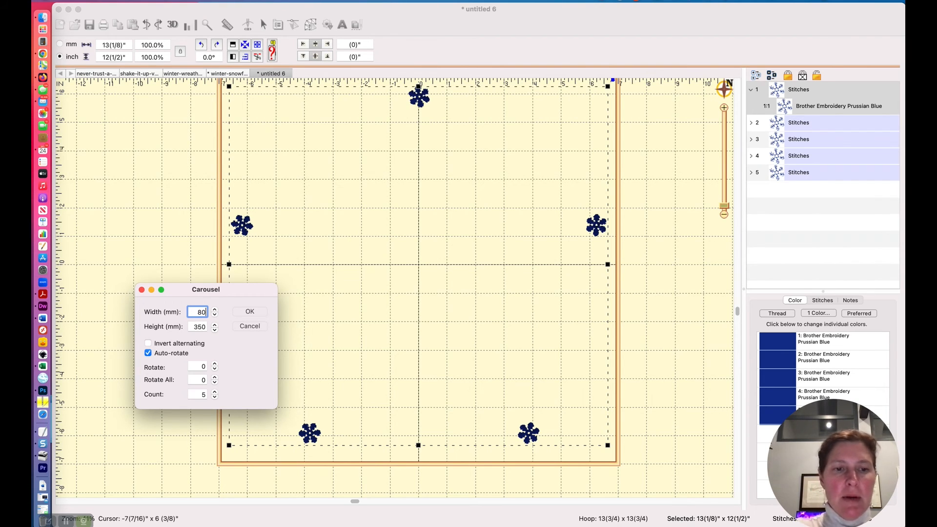
key(Tab)
text(80)
key(Tab)
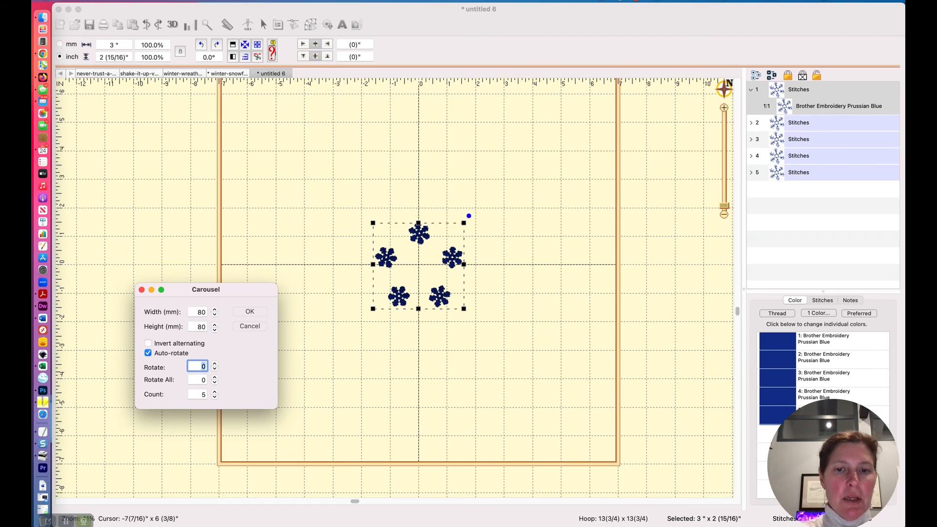
Set the carousel count to 12, apply it to form the snowflake ring, and deselect the result
double_click(194, 393)
text(12)
click(198, 379)
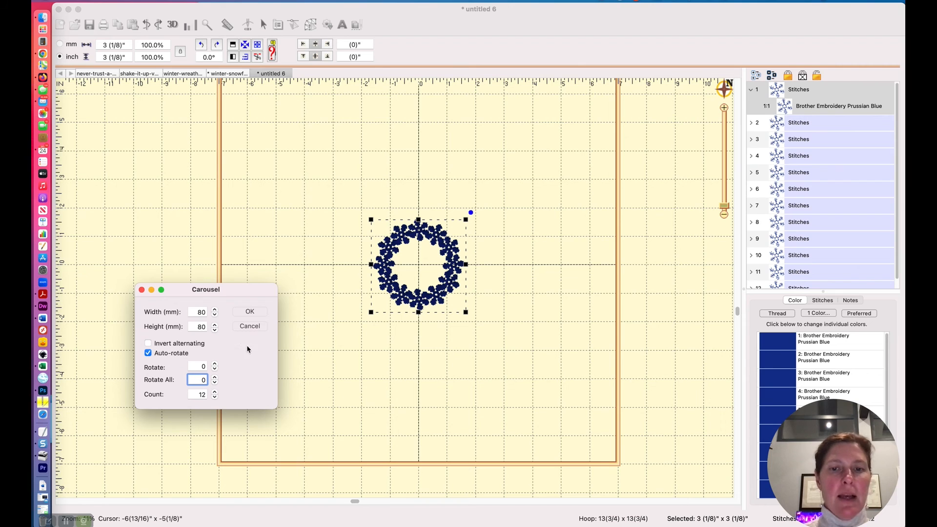
click(250, 315)
drag(725, 207, 724, 203)
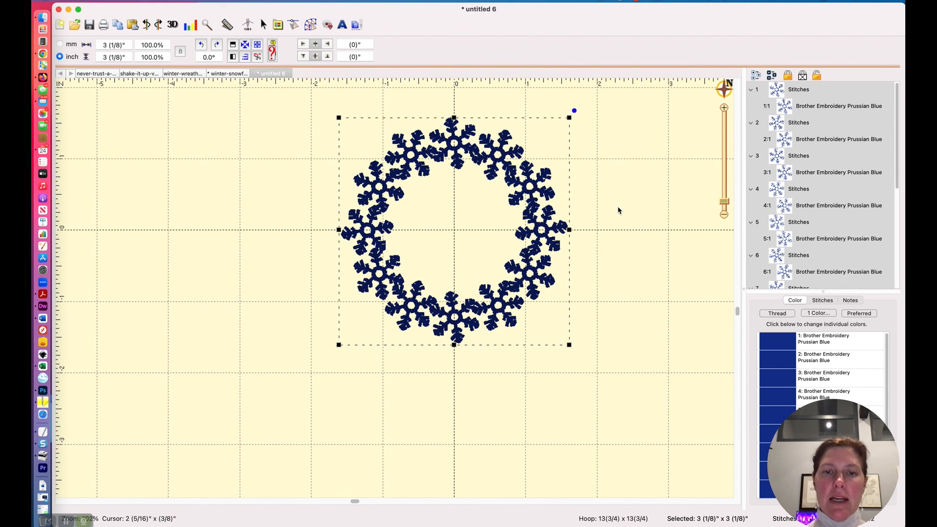
click(625, 222)
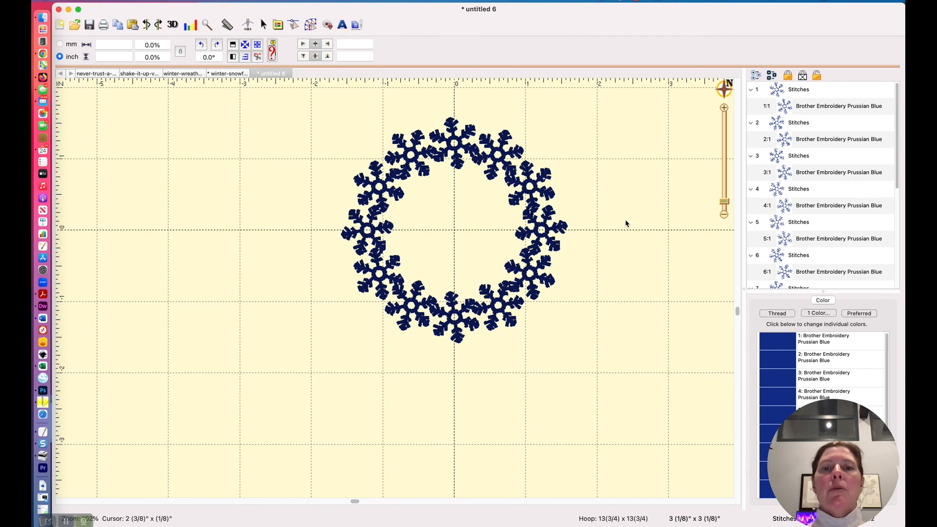